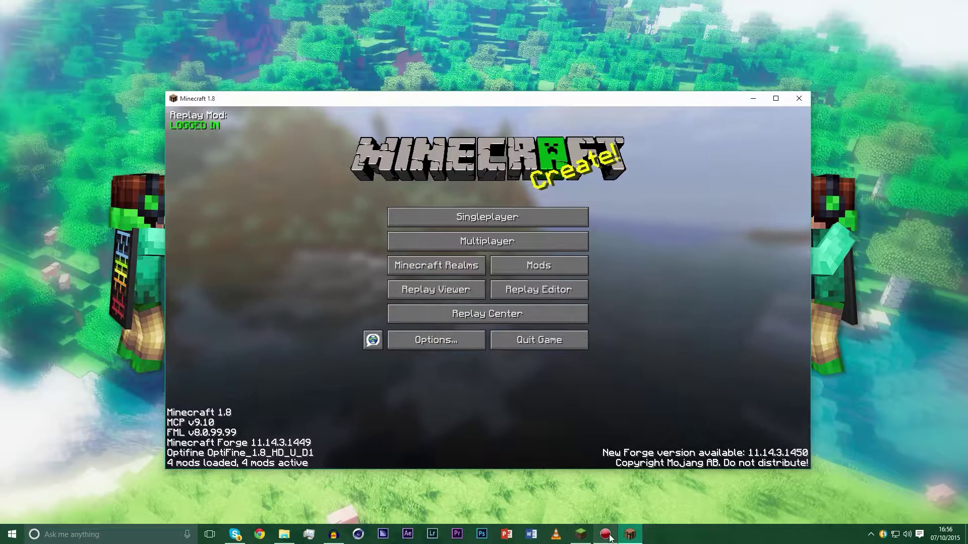
# Step: Switch to the Action! recorder to check the running recording, and minimize its window
pyautogui.moveTo(605, 533)
pyautogui.click(600, 502)
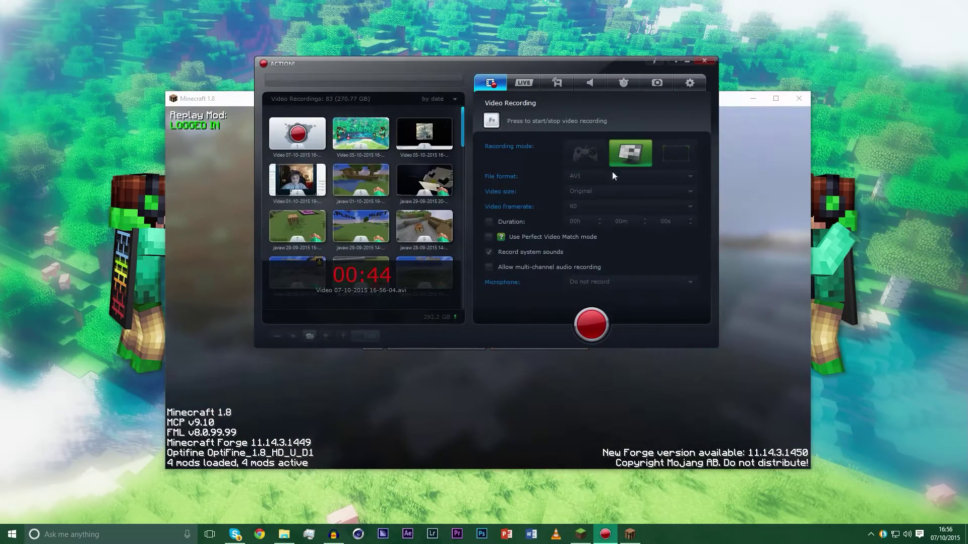
pyautogui.click(685, 61)
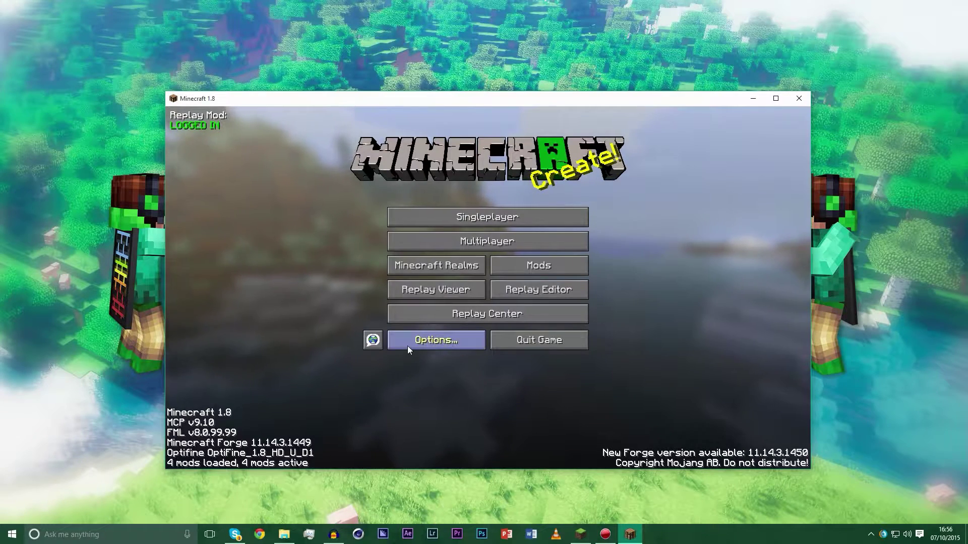
# Step: Switch to File Explorer and review the OptiFine_1.8.0_HD_U_D1.jar and ShadersMod-v2.4.11mc1.8.jar files in the mods folder, and return to Minecraft
pyautogui.click(283, 534)
pyautogui.click(157, 146)
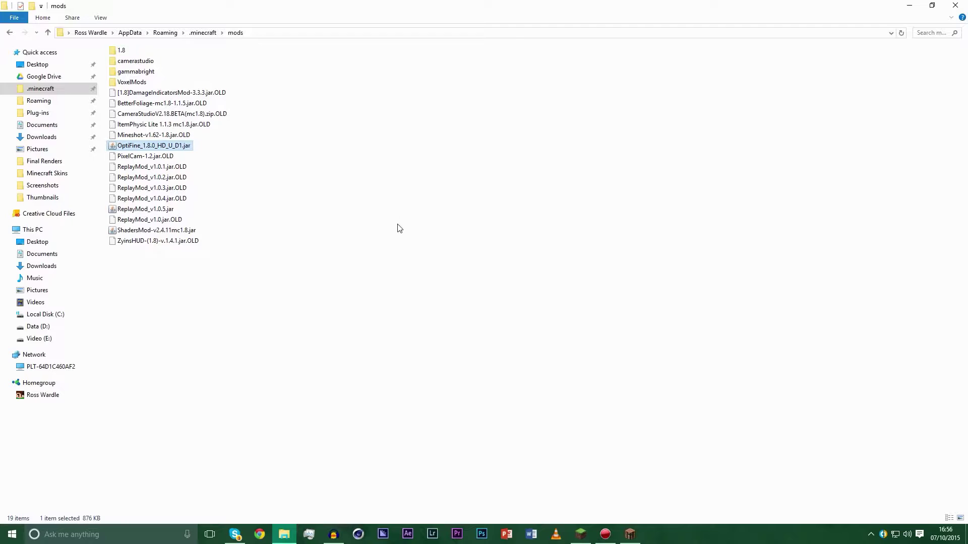
pyautogui.click(391, 328)
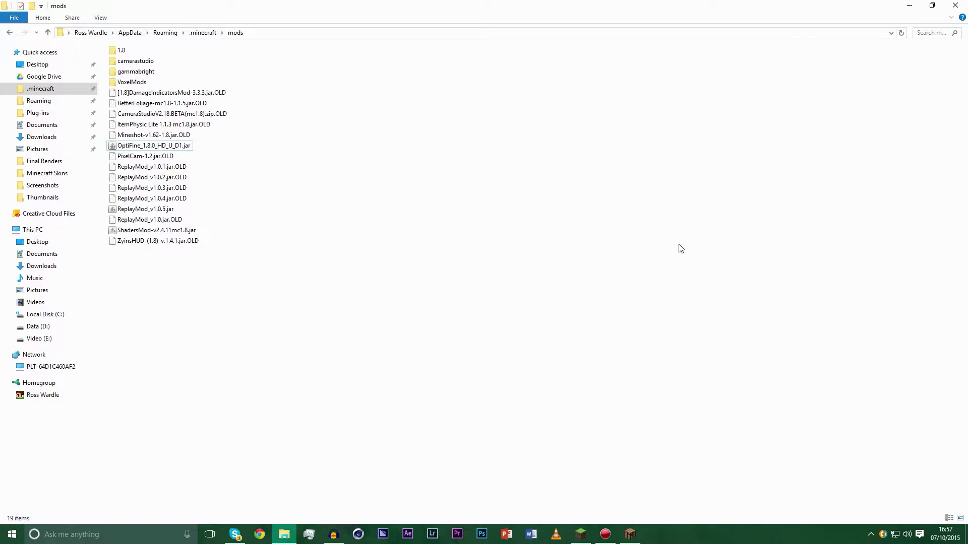
pyautogui.click(291, 279)
pyautogui.click(179, 234)
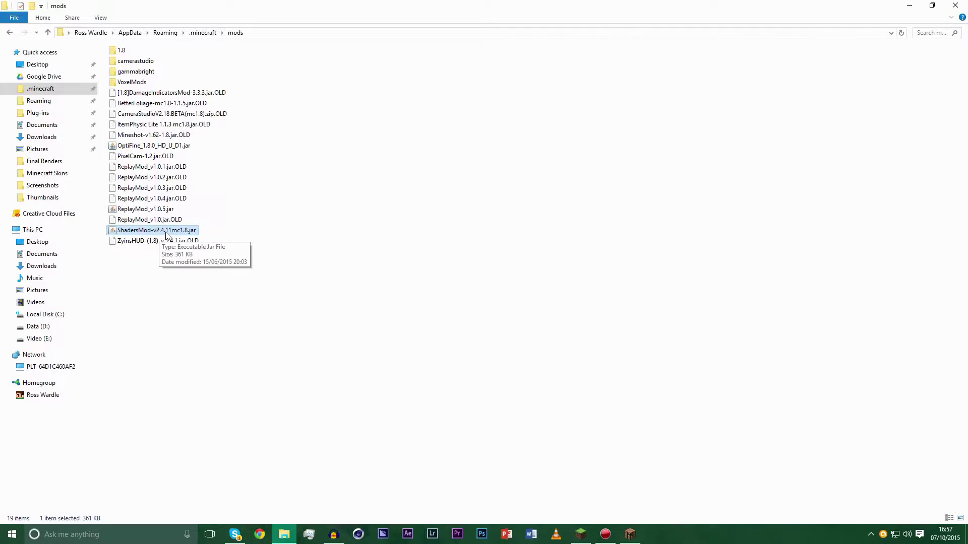
pyautogui.click(430, 316)
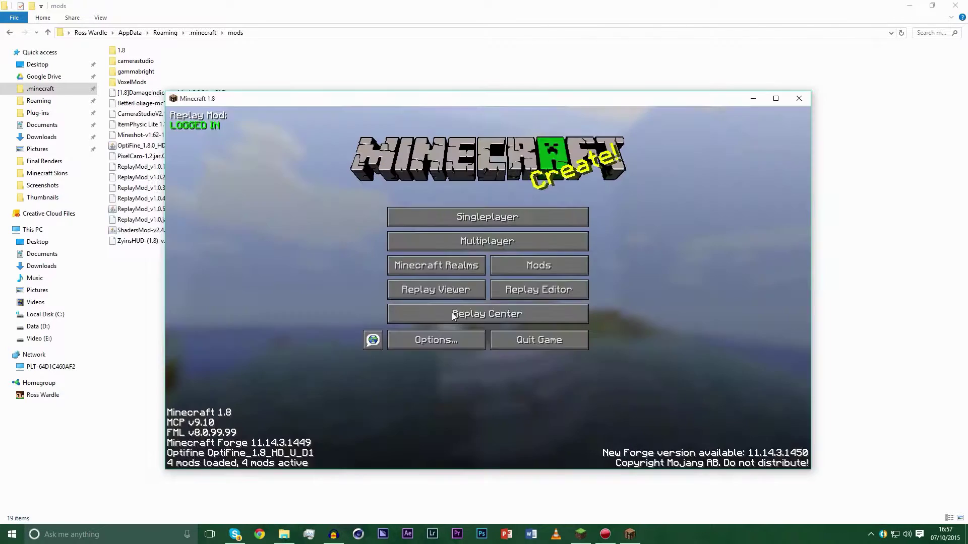
pyautogui.hotkey('alt', 'Tab')
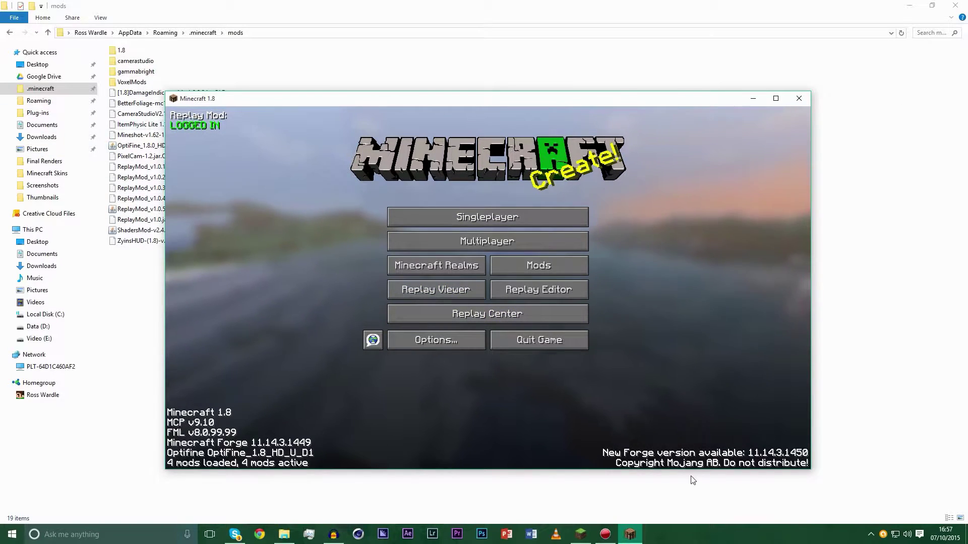
# Step: Load the replay 2015_10_07_16_50_54 from the Replay Viewer
pyautogui.click(437, 292)
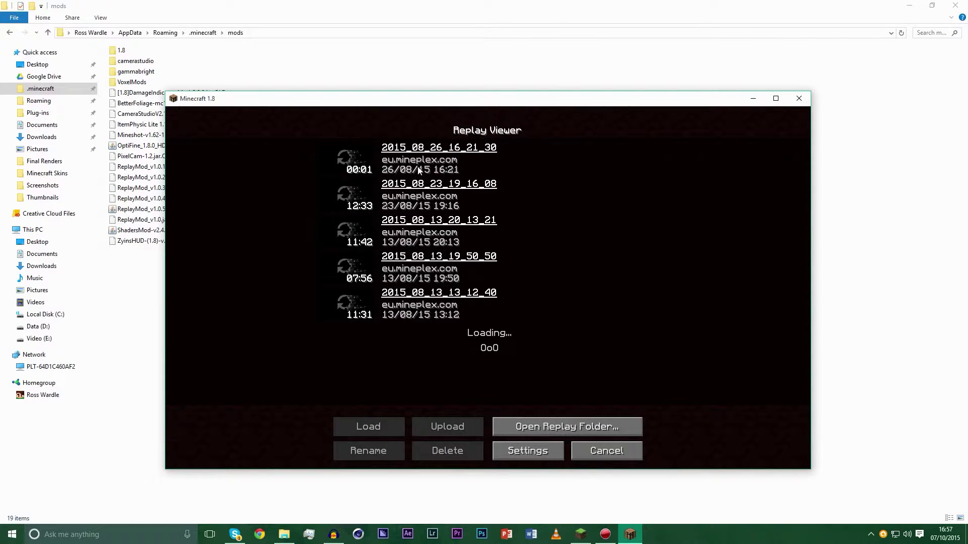
pyautogui.click(391, 173)
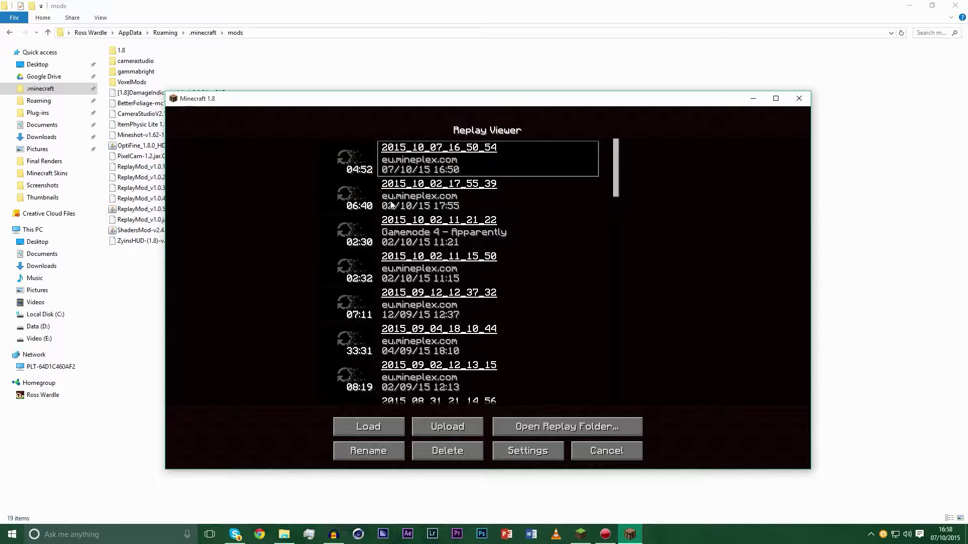
pyautogui.click(372, 427)
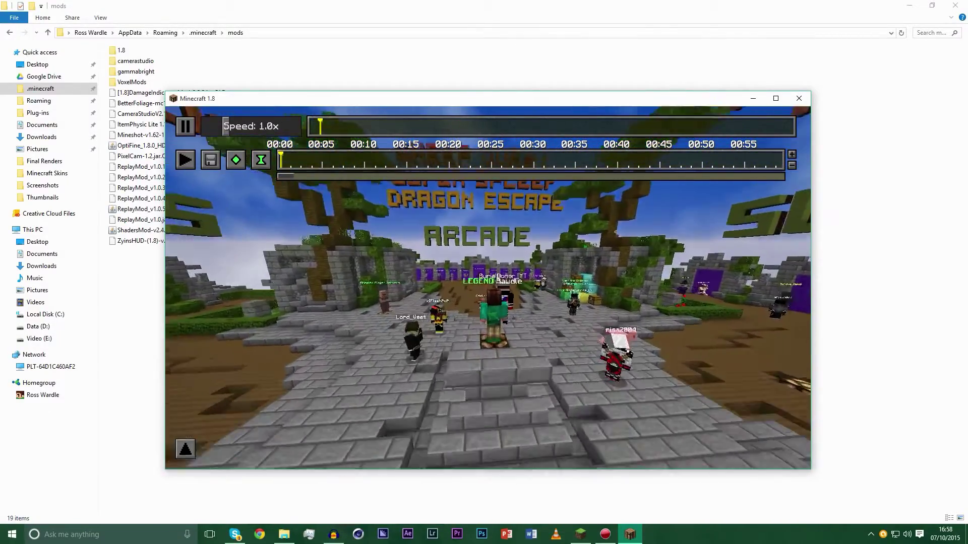
# Step: Skip the replay ahead to the game's waiting lobby, fly the camera to the recording player and spectate from their view
pyautogui.press('s')
pyautogui.press('t')
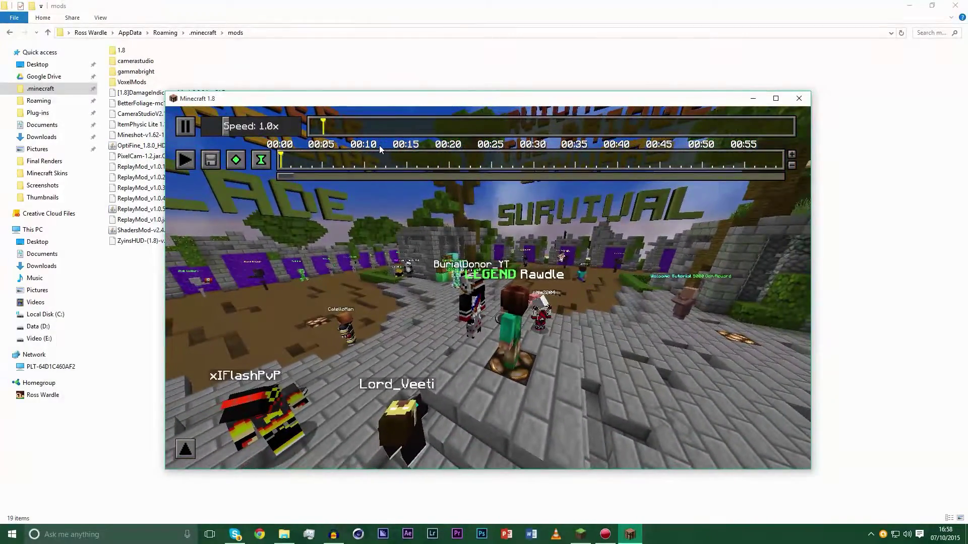
pyautogui.click(403, 129)
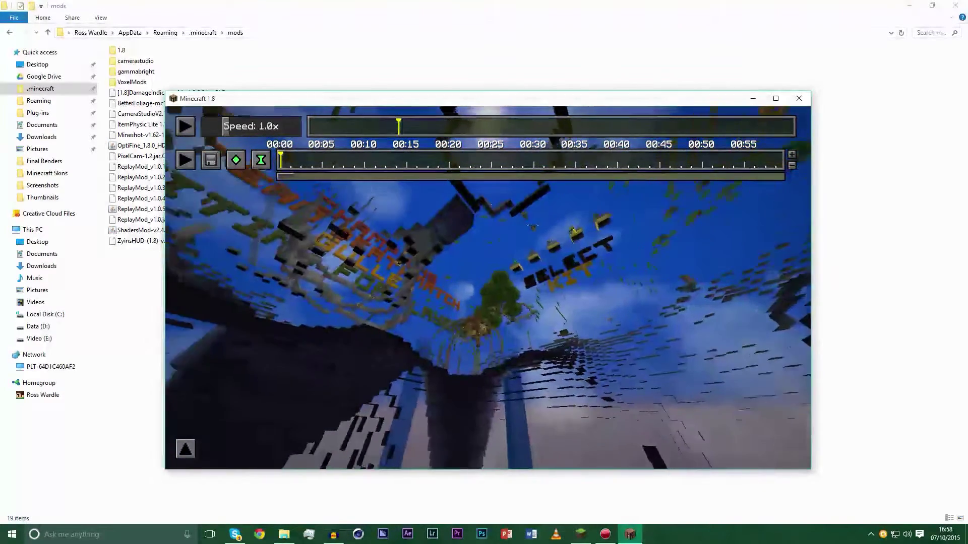
pyautogui.press('w')
pyautogui.press('w')
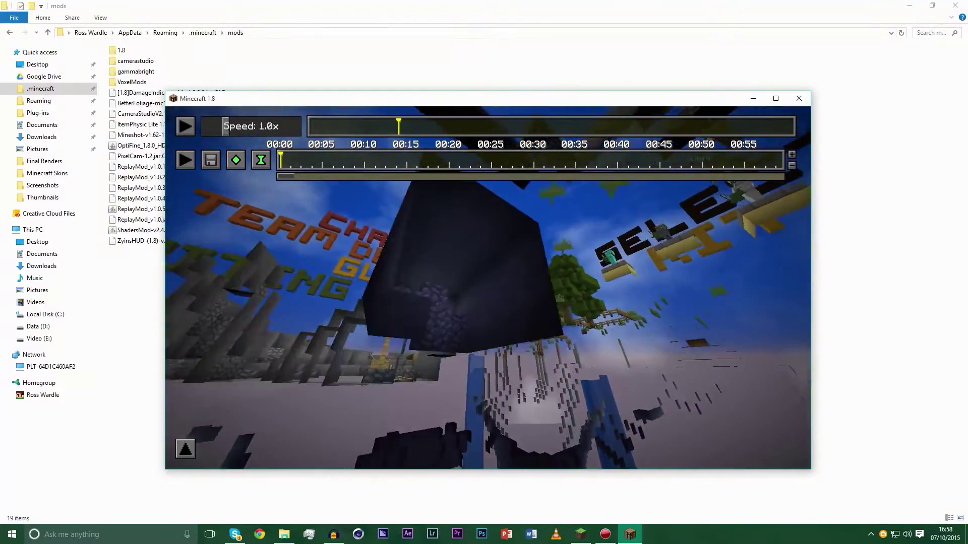
pyautogui.press('w')
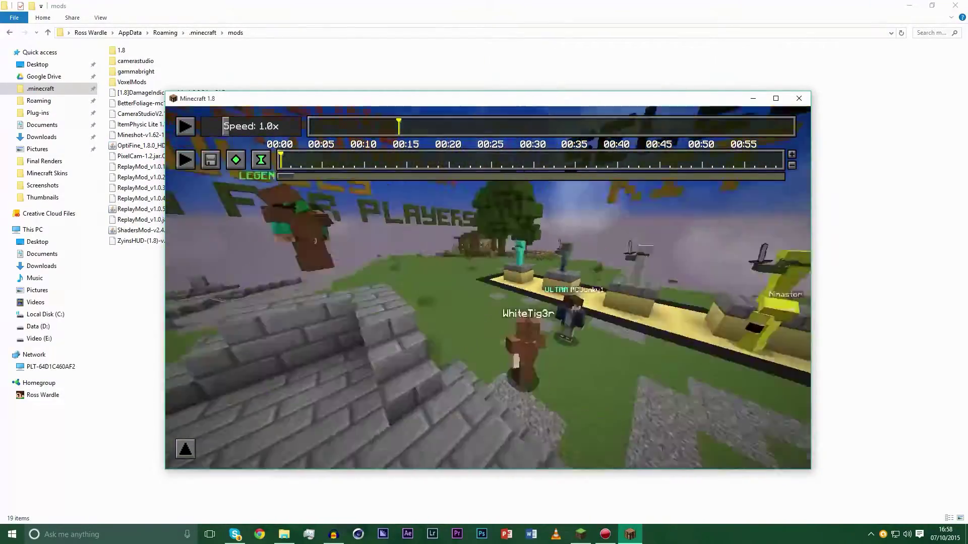
pyautogui.click(488, 287)
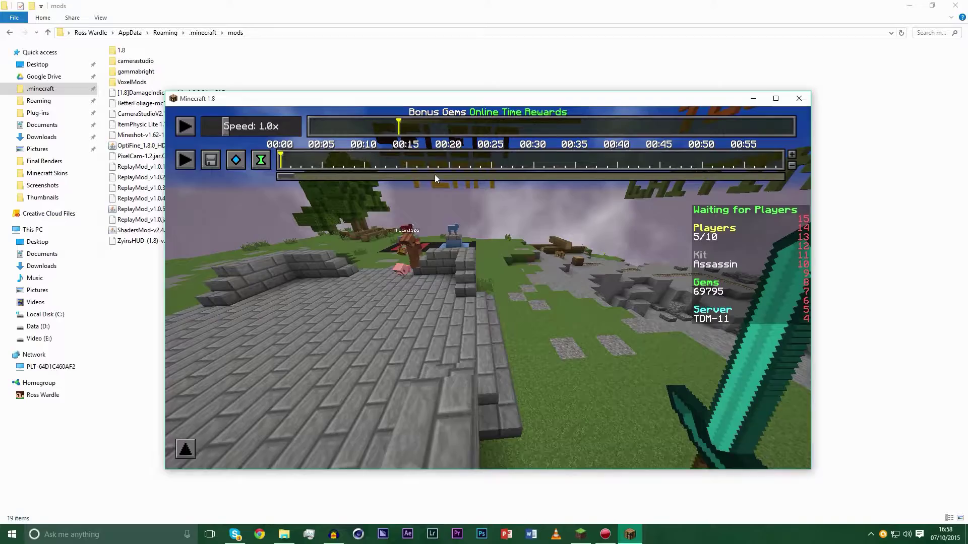
# Step: Fast-forward the replay at 8.0x speed, pause it and reset the speed to 1.0x
pyautogui.click(187, 127)
pyautogui.moveTo(239, 128); pyautogui.dragTo(553, 126)
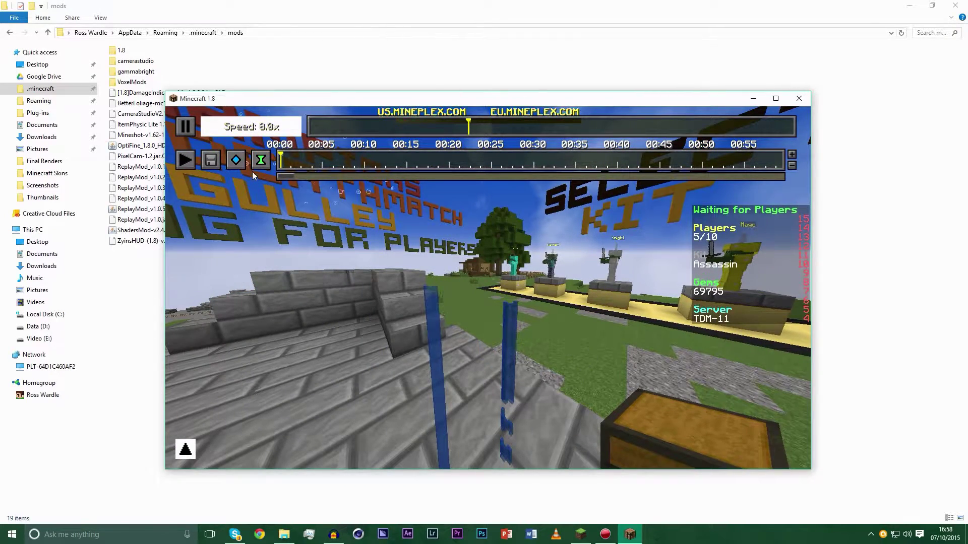
pyautogui.click(186, 127)
pyautogui.click(226, 135)
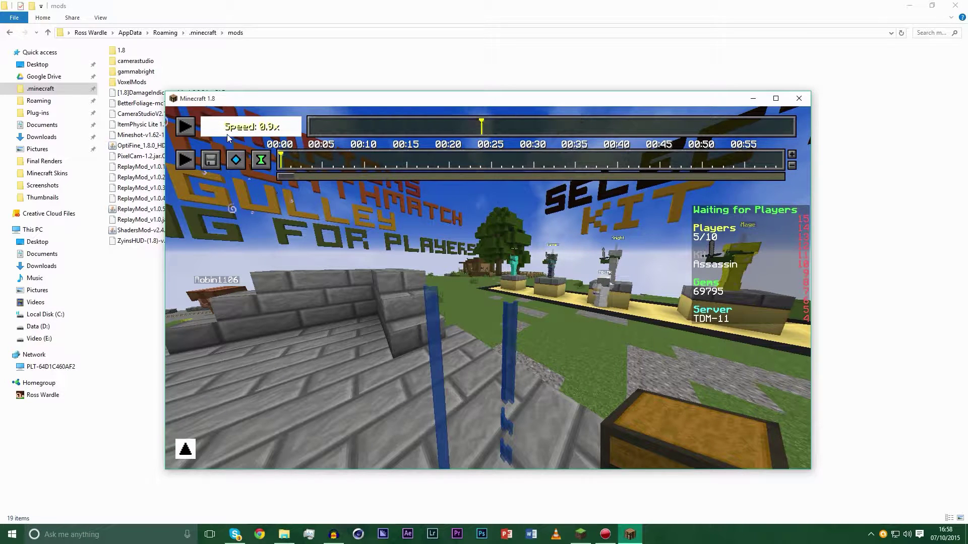
pyautogui.click(227, 134)
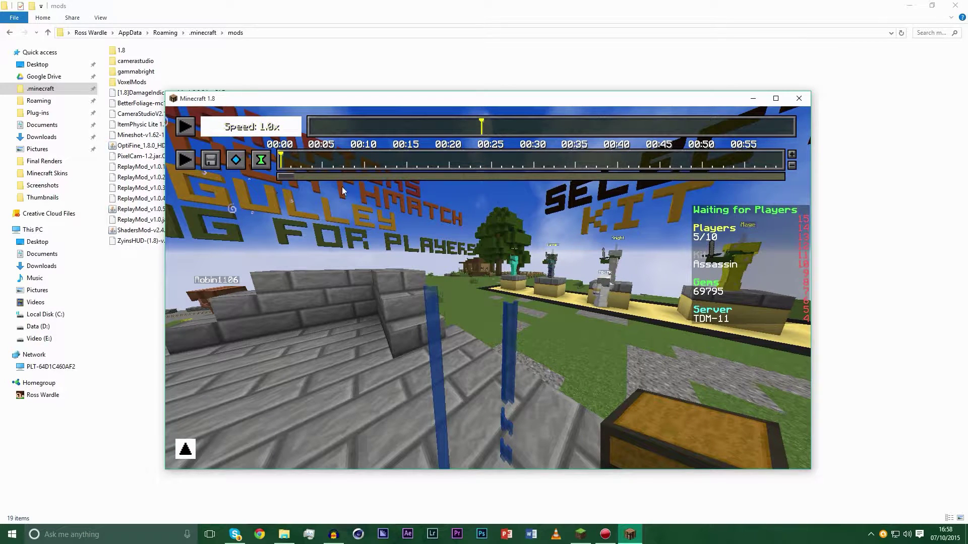
# Step: Skip ahead in the replay to 01:56, 02:07 and 02:23 with brief playback in between, and pause it at the kit selection
pyautogui.click(502, 133)
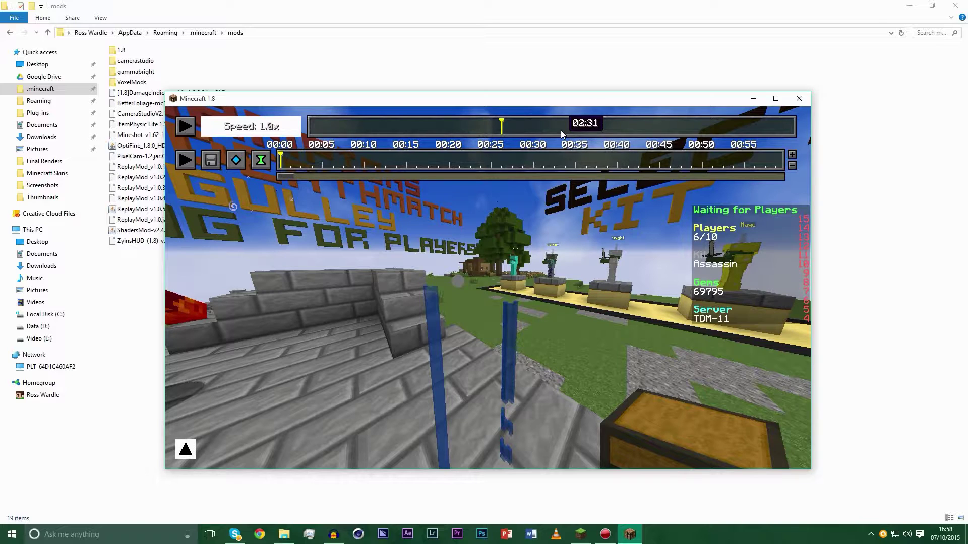
pyautogui.click(522, 134)
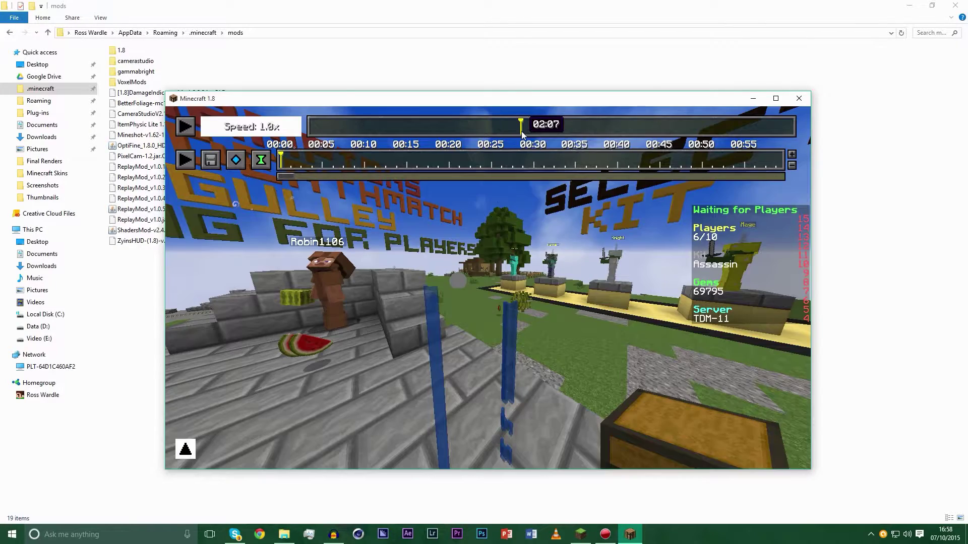
pyautogui.click(185, 126)
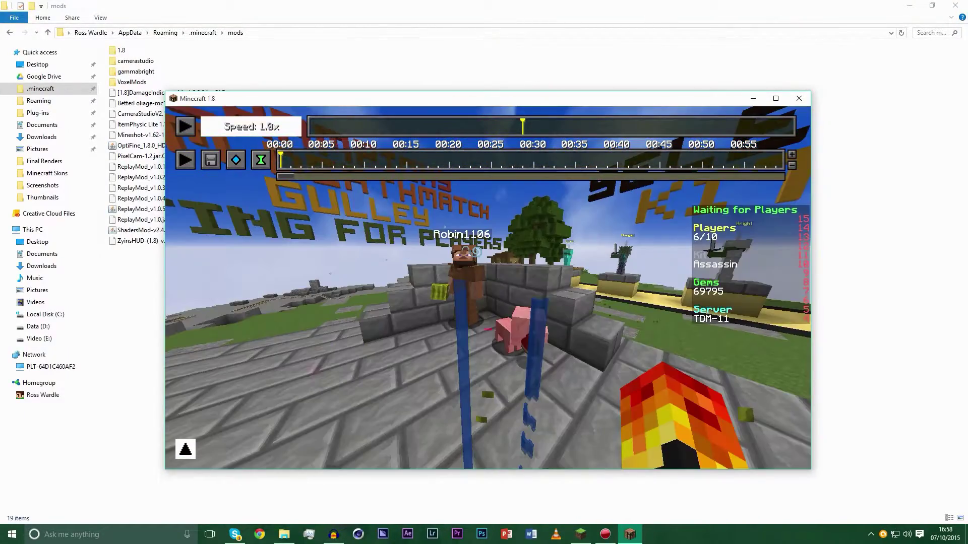
pyautogui.press('t')
pyautogui.click(185, 127)
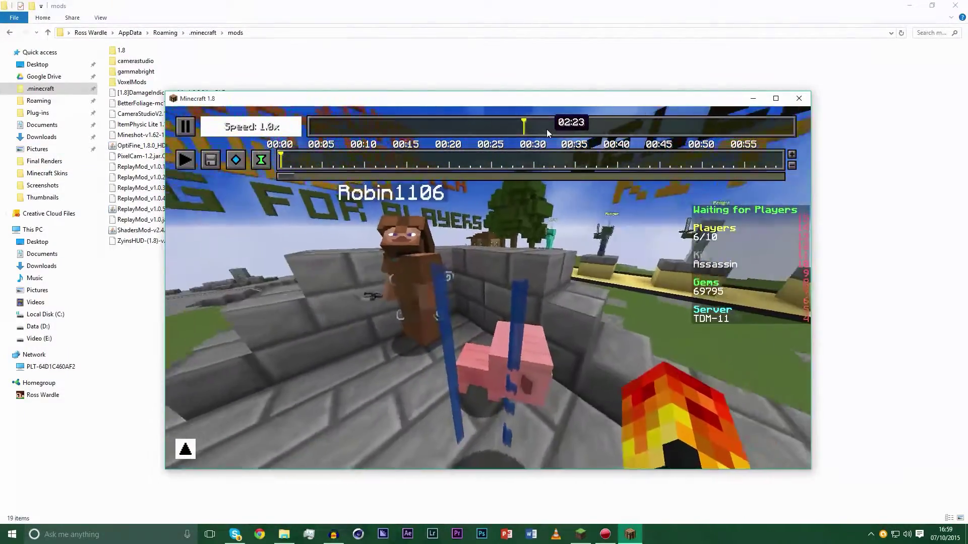
pyautogui.click(546, 129)
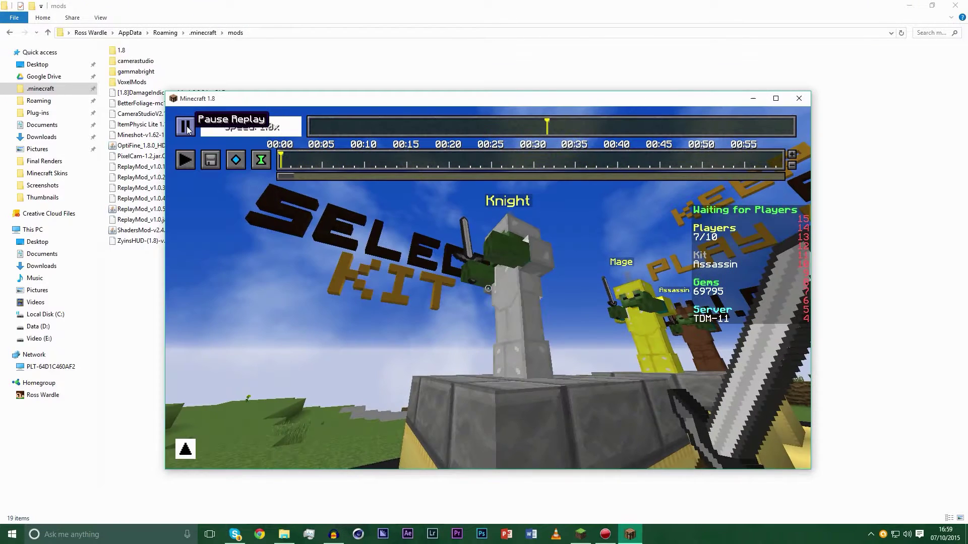
pyautogui.click(186, 127)
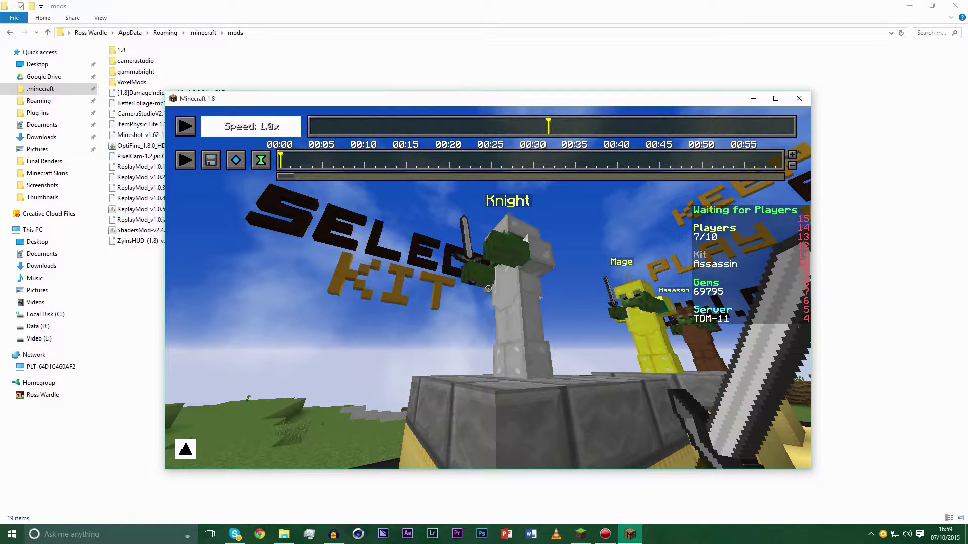
# Step: Apply the KUDA-Shaders v5.0.5 Patch1 - Lite.zip shader pack and return to the replay
pyautogui.press('Escape')
pyautogui.click(452, 242)
pyautogui.click(450, 294)
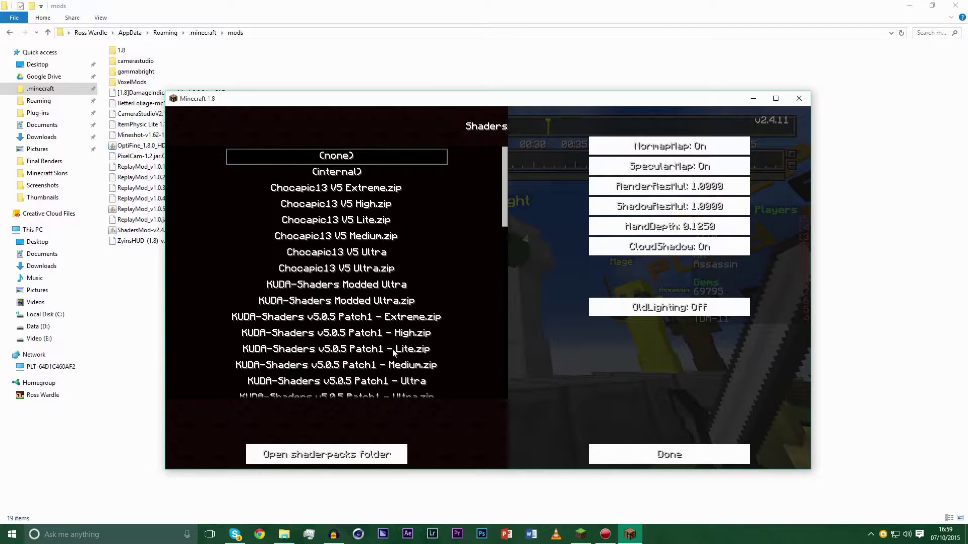
pyautogui.click(336, 349)
pyautogui.press('Escape')
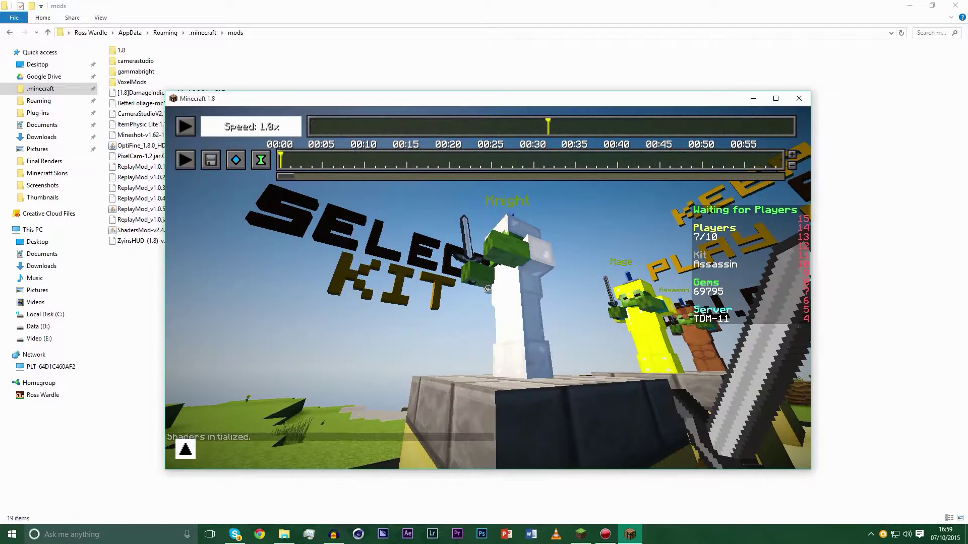
# Step: Play the replay briefly with shaders, skip ahead to 02:53 and pause it during the match start countdown
pyautogui.click(193, 132)
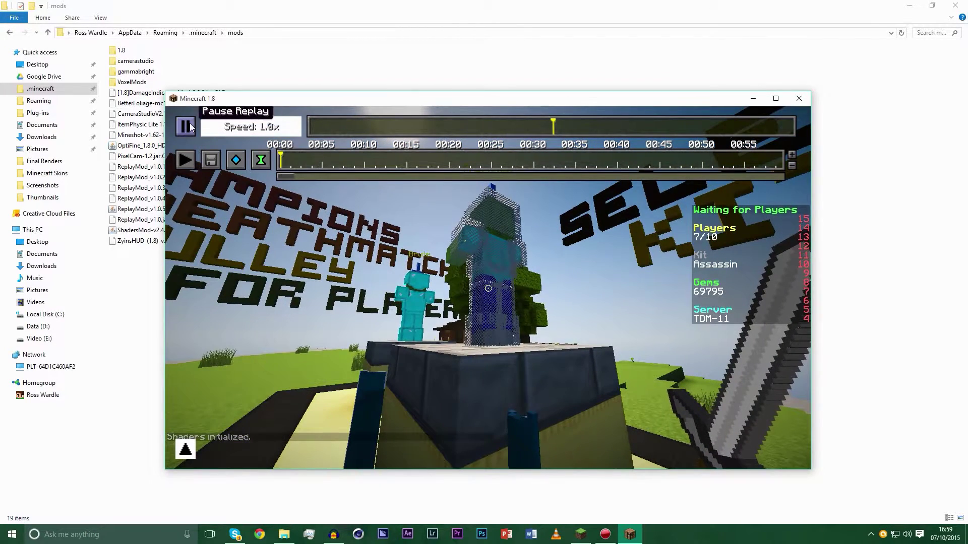
pyautogui.click(188, 126)
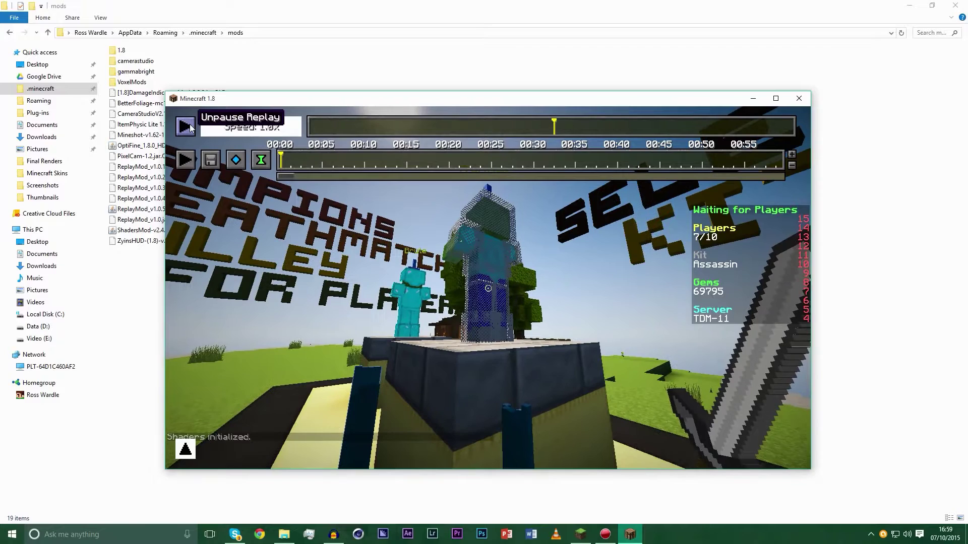
pyautogui.click(575, 126)
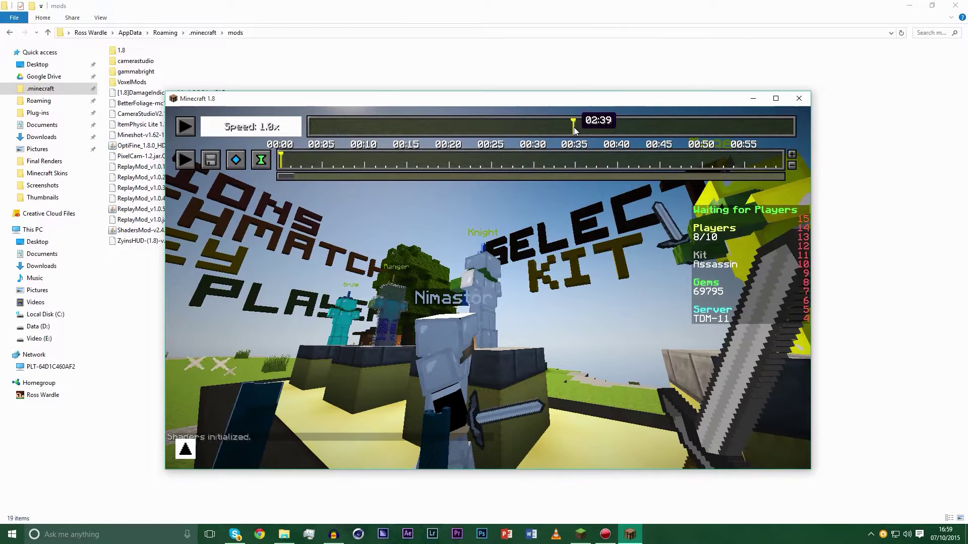
pyautogui.click(601, 129)
pyautogui.click(186, 127)
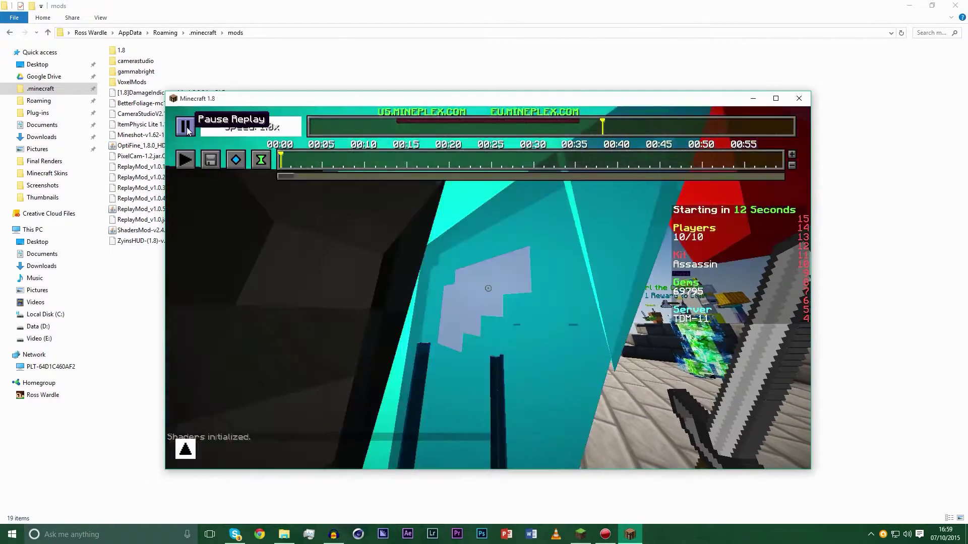
pyautogui.click(185, 127)
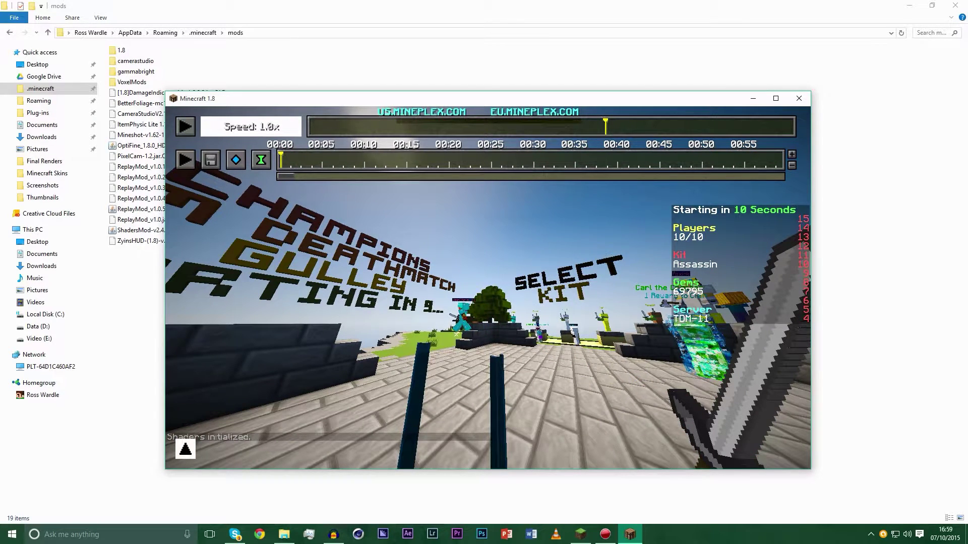
# Step: Play the replay until the match has begun, pause it and leave the player's first-person view
pyautogui.press('F3')
pyautogui.press('F3')
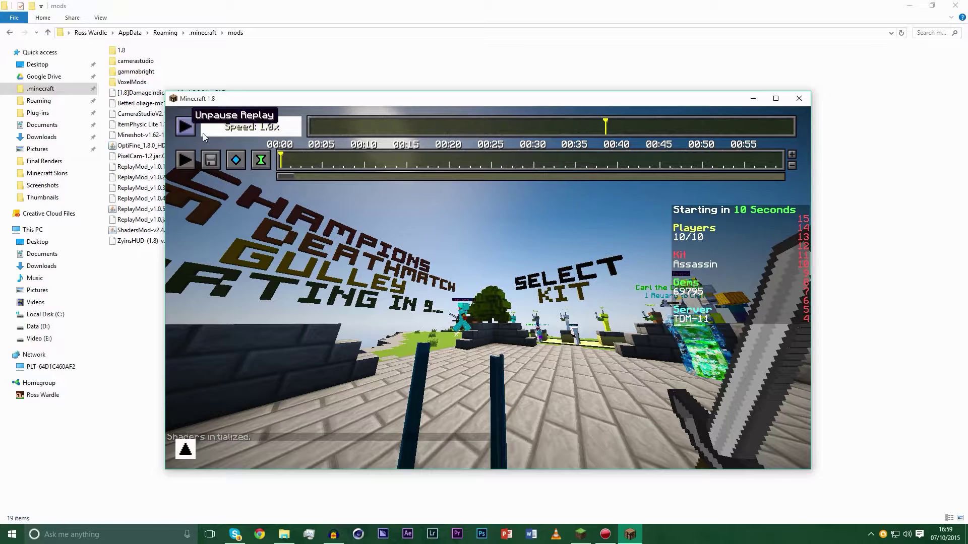
pyautogui.click(182, 130)
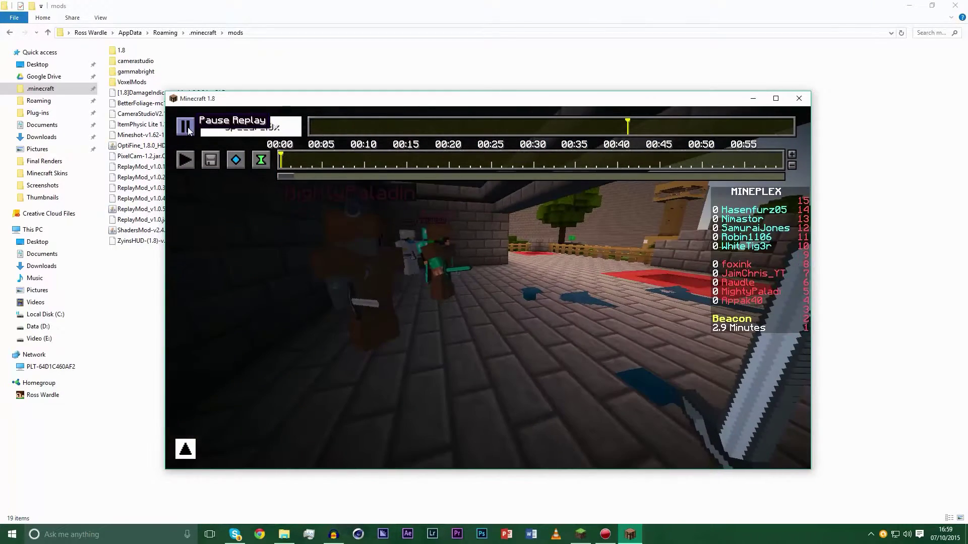
pyautogui.click(185, 126)
pyautogui.press('Escape')
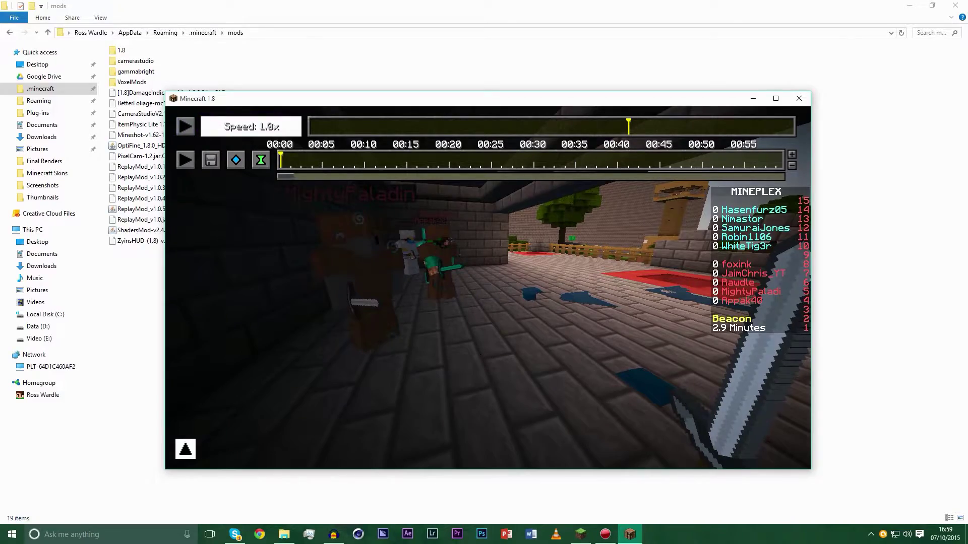
pyautogui.press('shift')
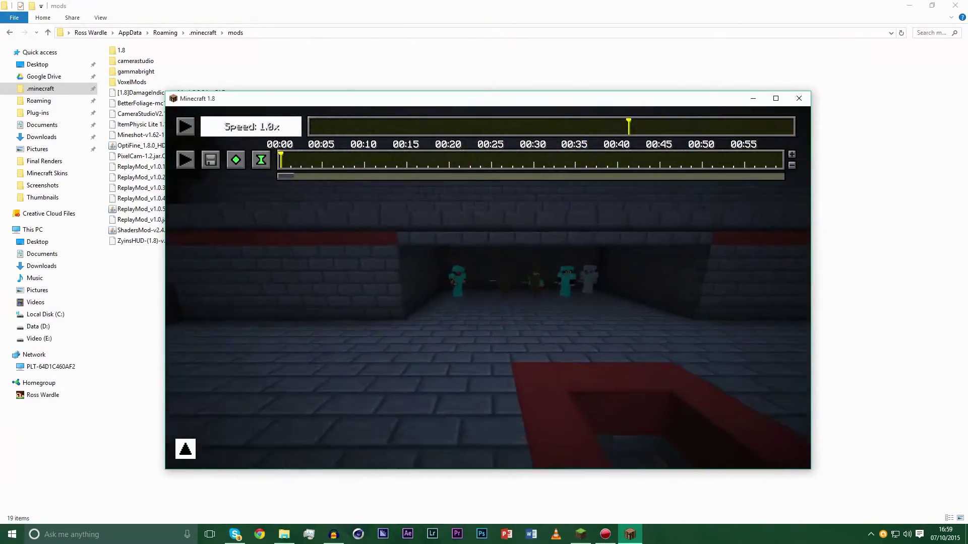
# Step: Fly the free camera over the arena to survey the grass, trees and stone fort
pyautogui.press('space')
pyautogui.press('w')
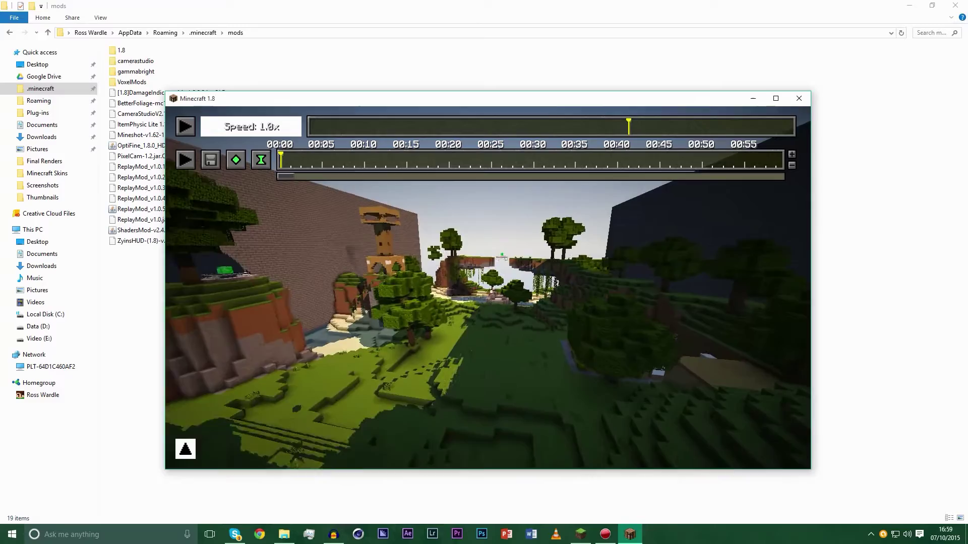
pyautogui.press('c')
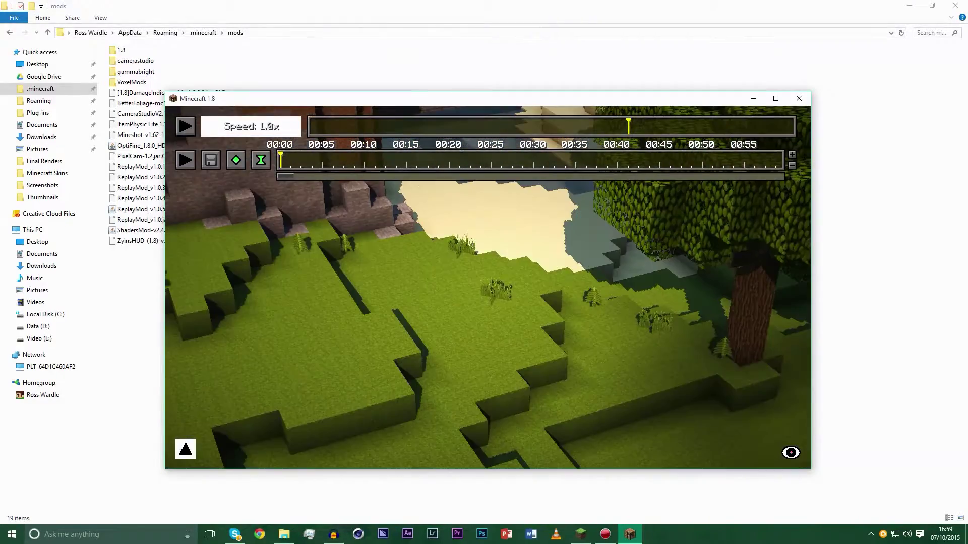
pyautogui.press('h')
pyautogui.press('h')
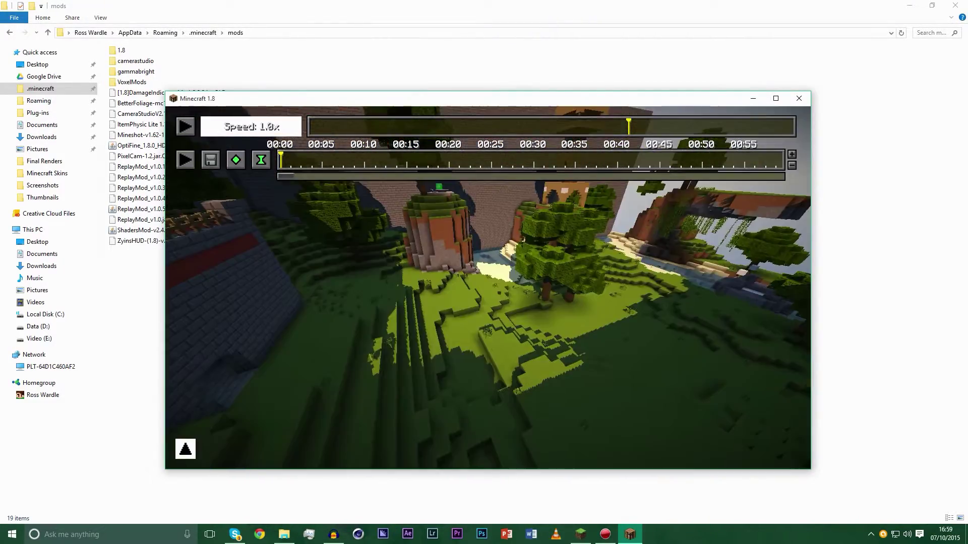
pyautogui.press('s')
pyautogui.press('h')
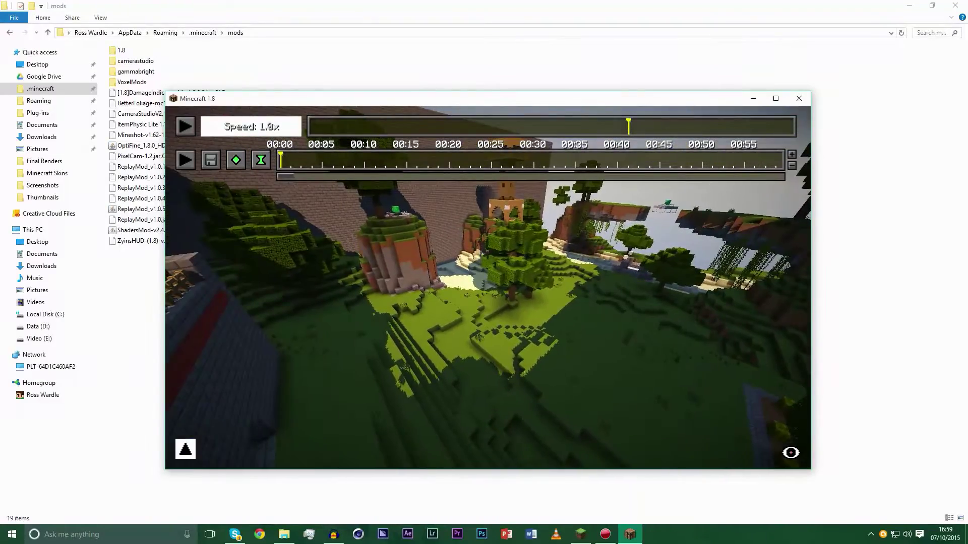
# Step: Position the camera above the fort platform facing the kit figures and add a keyframe at 00:00 for the replay time
pyautogui.press('w')
pyautogui.press('shift')
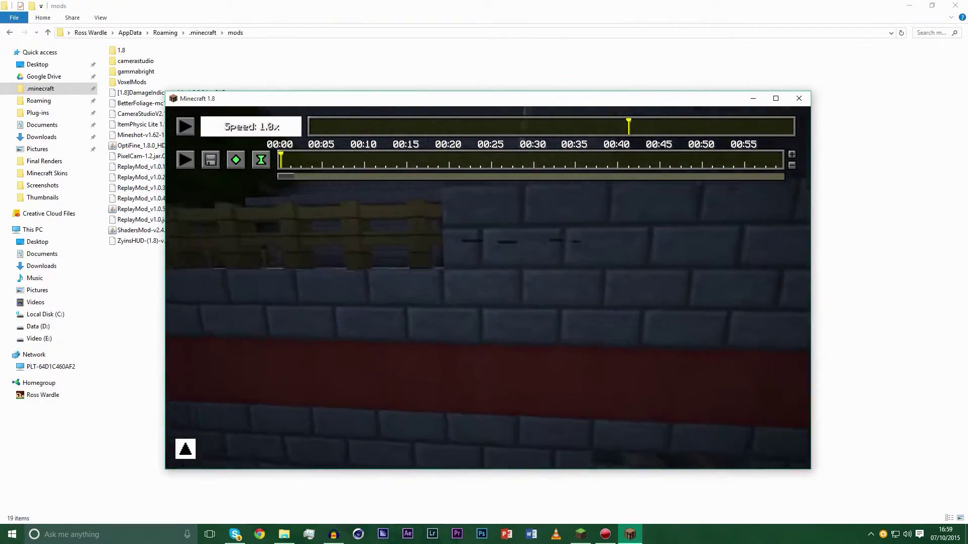
pyautogui.press('space')
pyautogui.press('shift')
pyautogui.press('w')
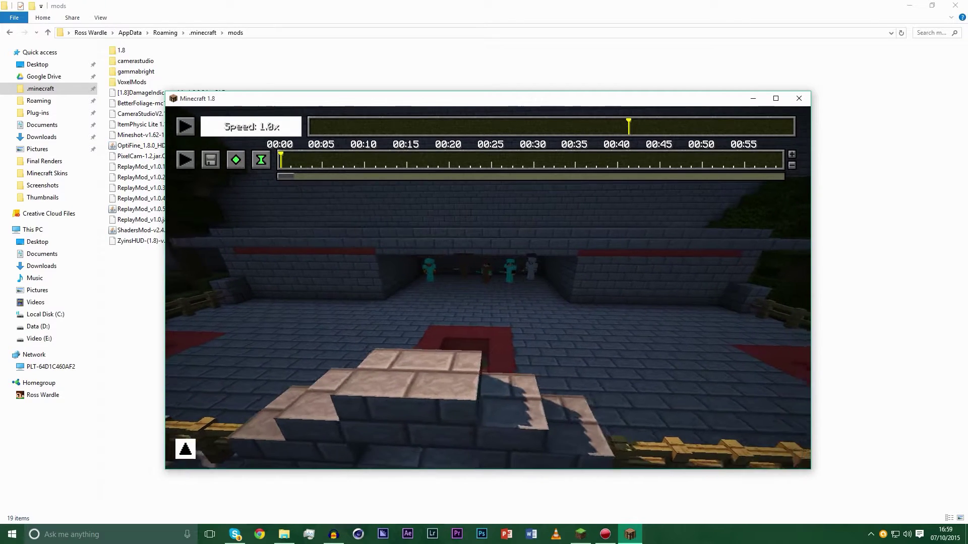
pyautogui.click(261, 160)
pyautogui.press('w')
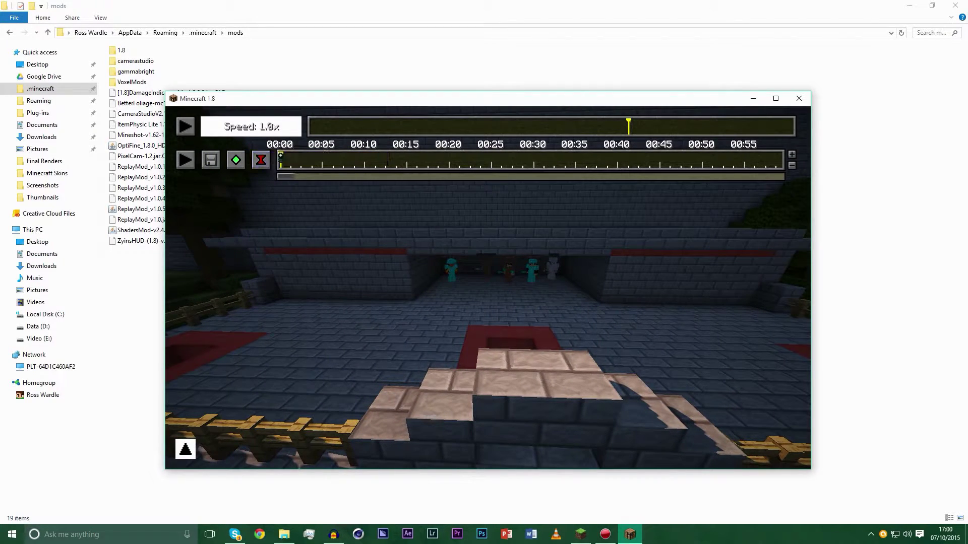
# Step: Play the replay until the player is running across the grass below the fort, and pause it there
pyautogui.press('p')
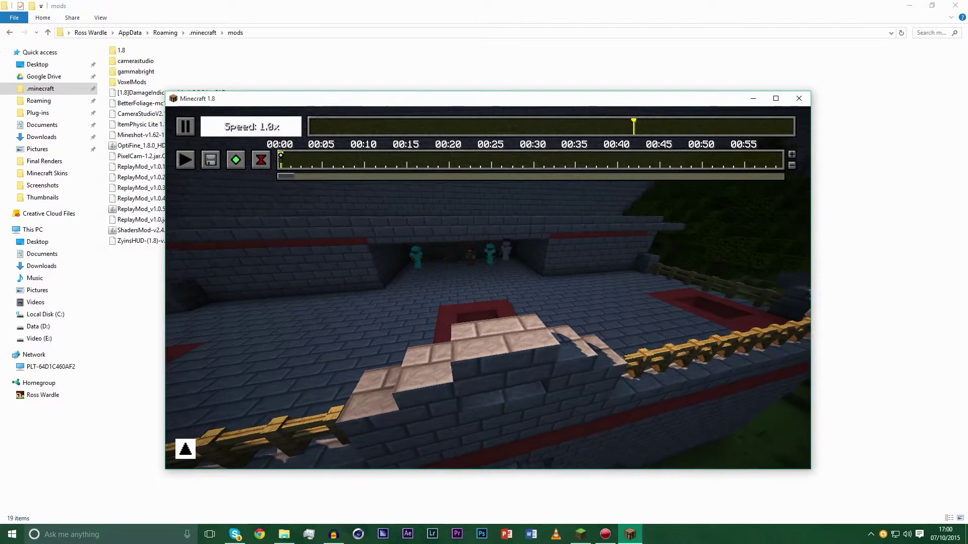
pyautogui.press('s')
pyautogui.press('a')
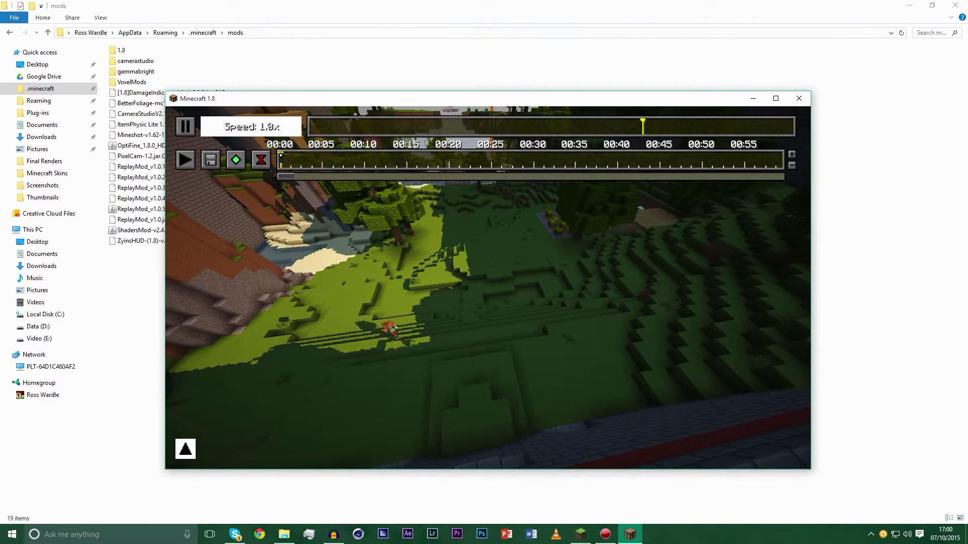
pyautogui.press('p')
# Step: Frame the running player with the fort behind, add position and time keyframes at about 00:09, and play the camera path
pyautogui.press('w')
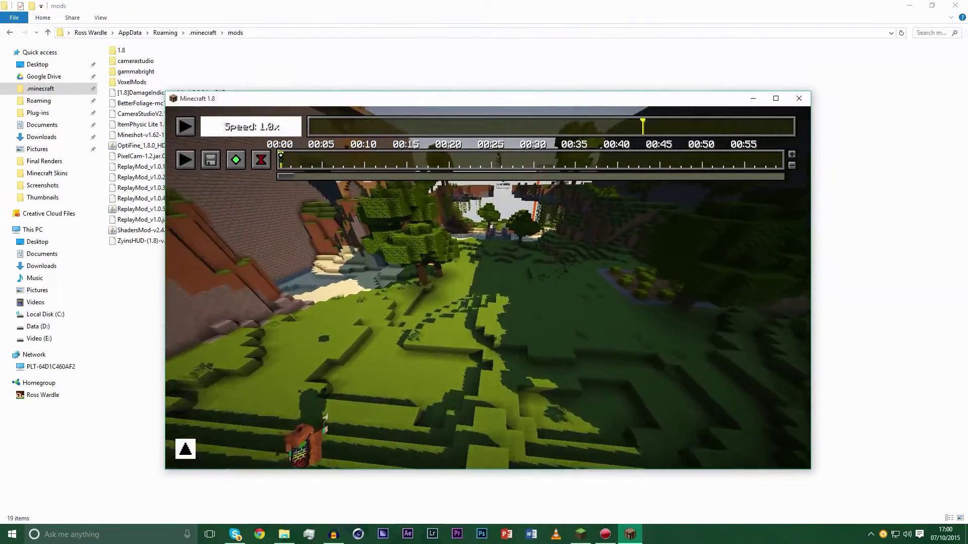
pyautogui.press('s')
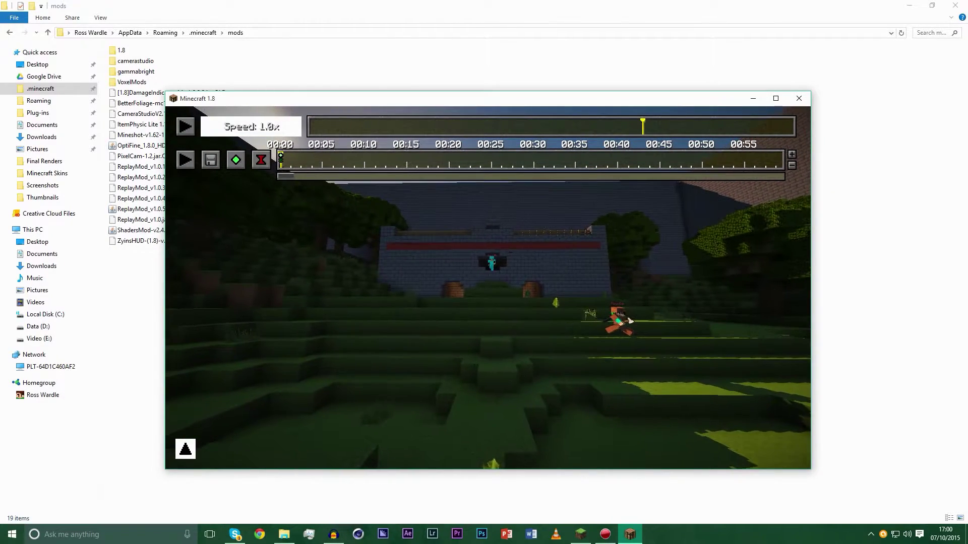
pyautogui.moveTo(298, 162); pyautogui.dragTo(354, 160)
pyautogui.click(236, 160)
pyautogui.click(260, 160)
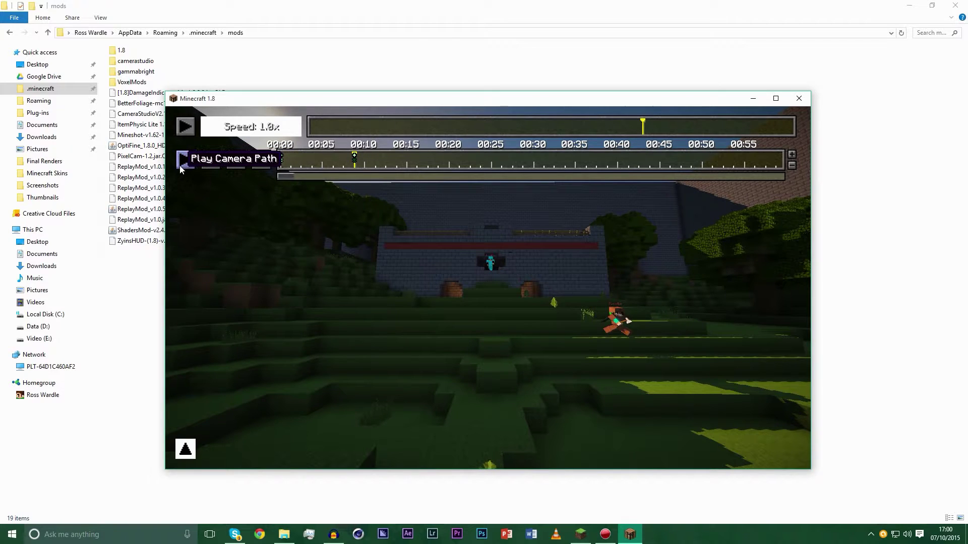
pyautogui.click(179, 165)
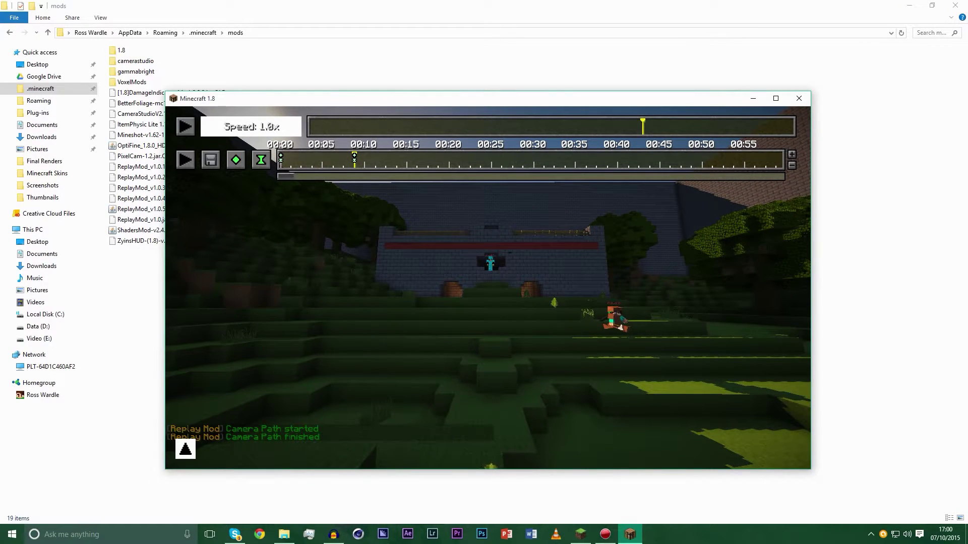
# Step: Check the debug overlay for frame rate, memory and mod version information, and hide it again
pyautogui.press('F3')
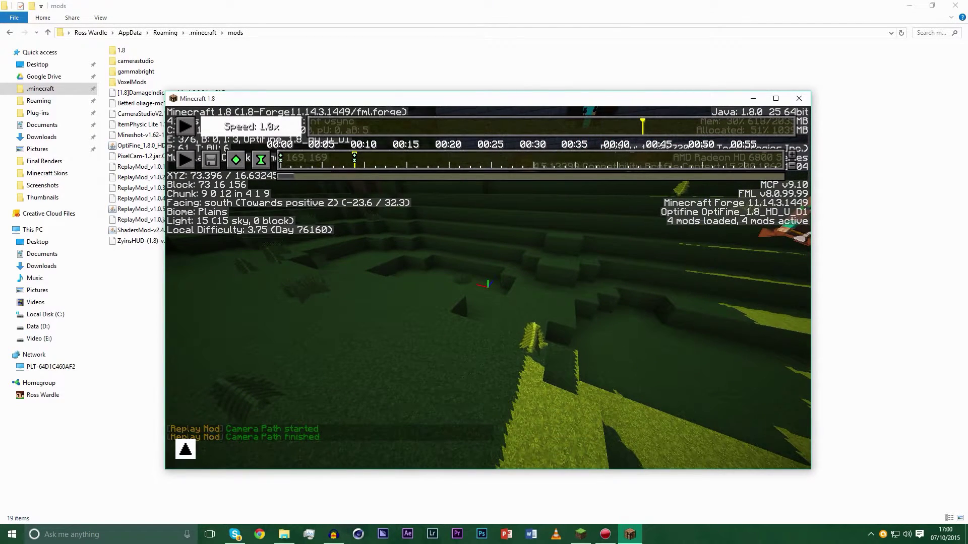
pyautogui.press('F1')
pyautogui.press('F1')
pyautogui.press('Escape')
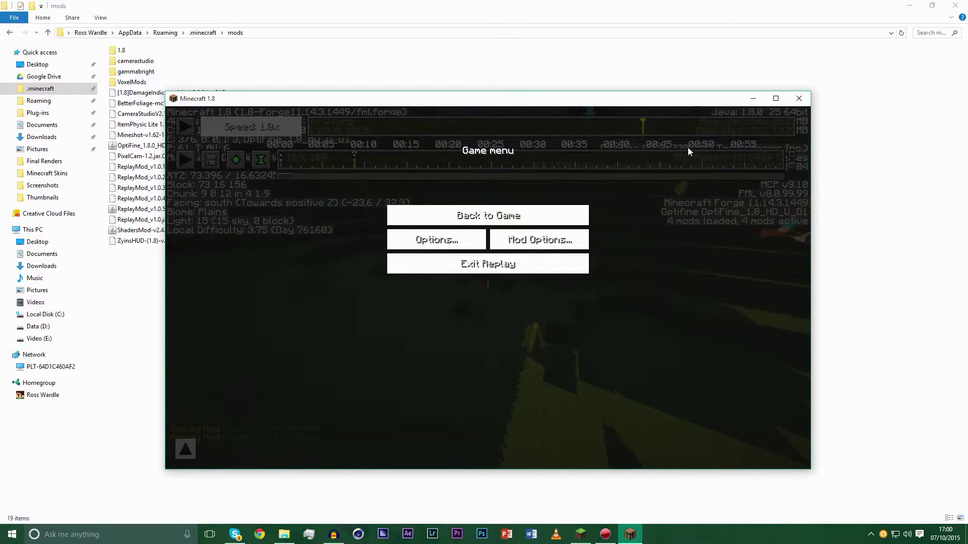
pyautogui.press('Escape')
pyautogui.press('F3')
# Step: Switch to Minecraft Launcher, review the Forge 1.8 profile's resolution and JVM arguments, and return to the replay without changes
pyautogui.hotkey('alt', 'Tab')
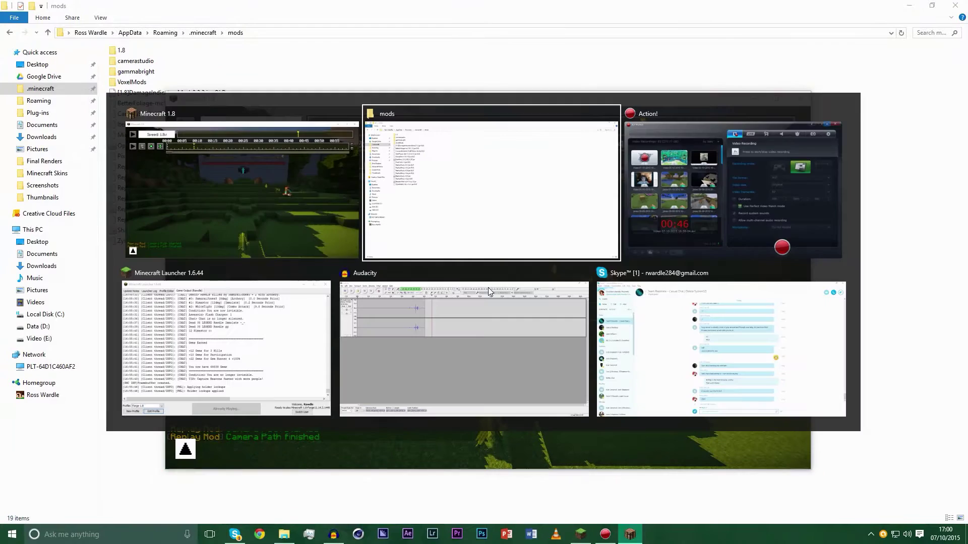
pyautogui.click(322, 396)
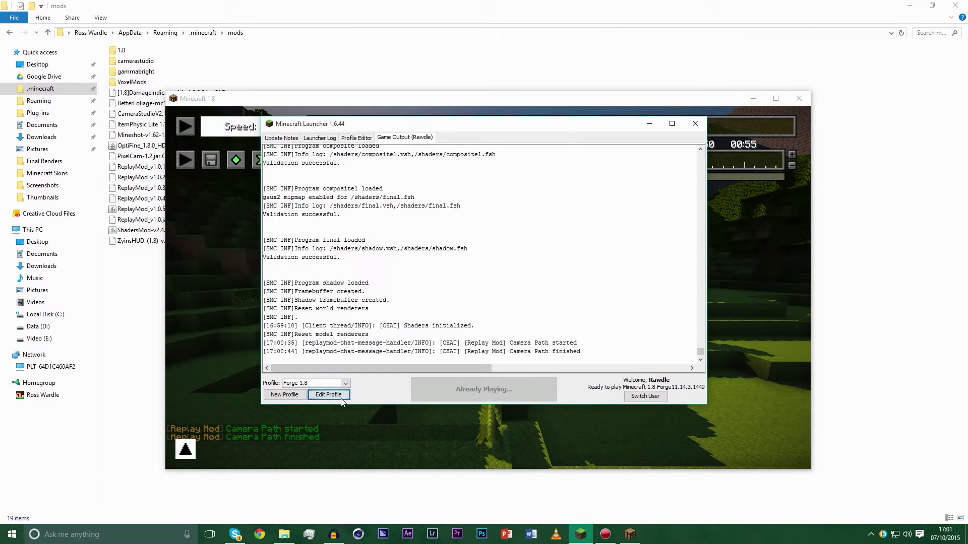
pyautogui.click(341, 397)
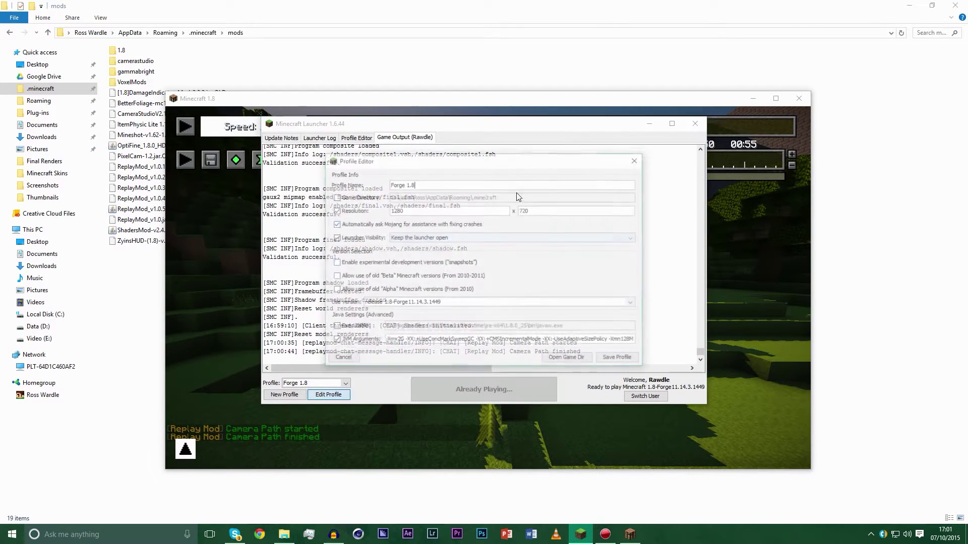
pyautogui.click(637, 159)
pyautogui.click(649, 124)
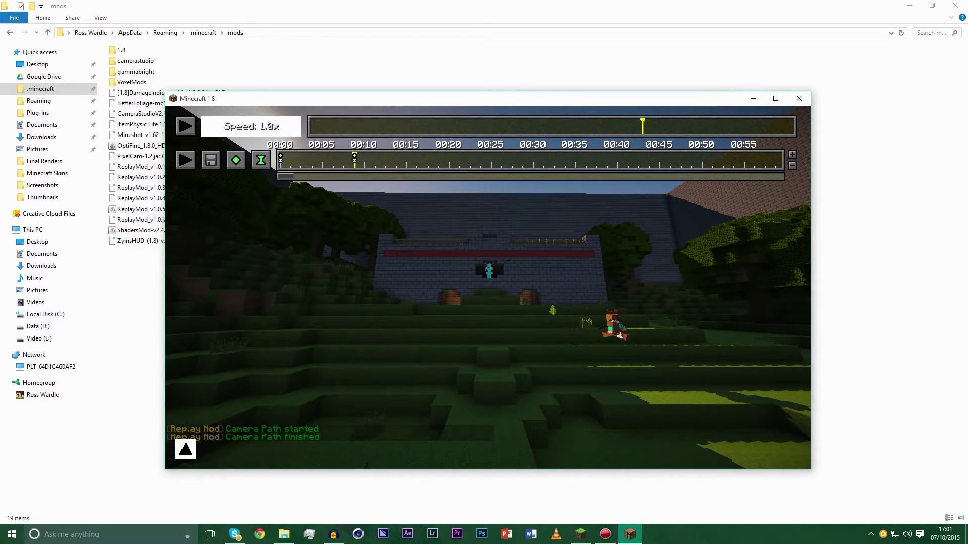
# Step: Play the camera path between the two keyframes again
pyautogui.click(185, 160)
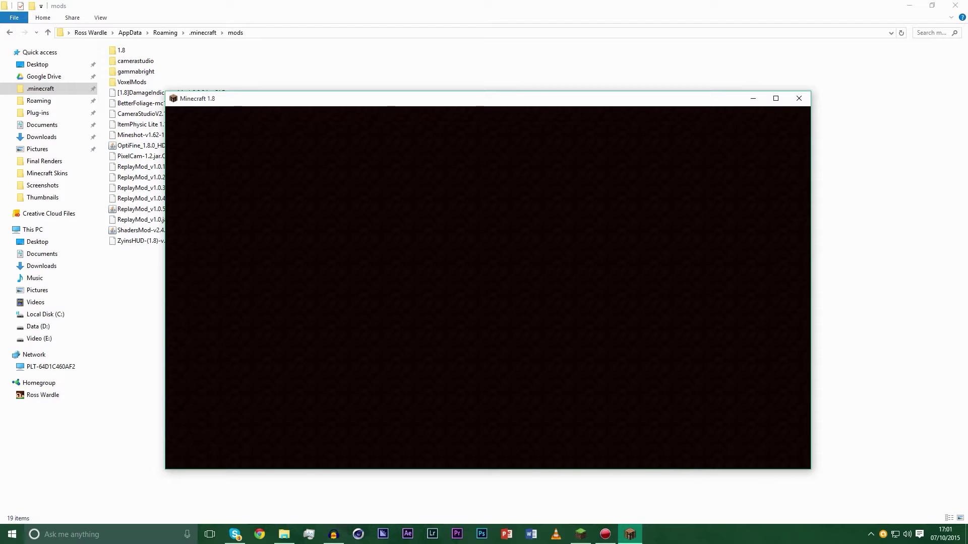